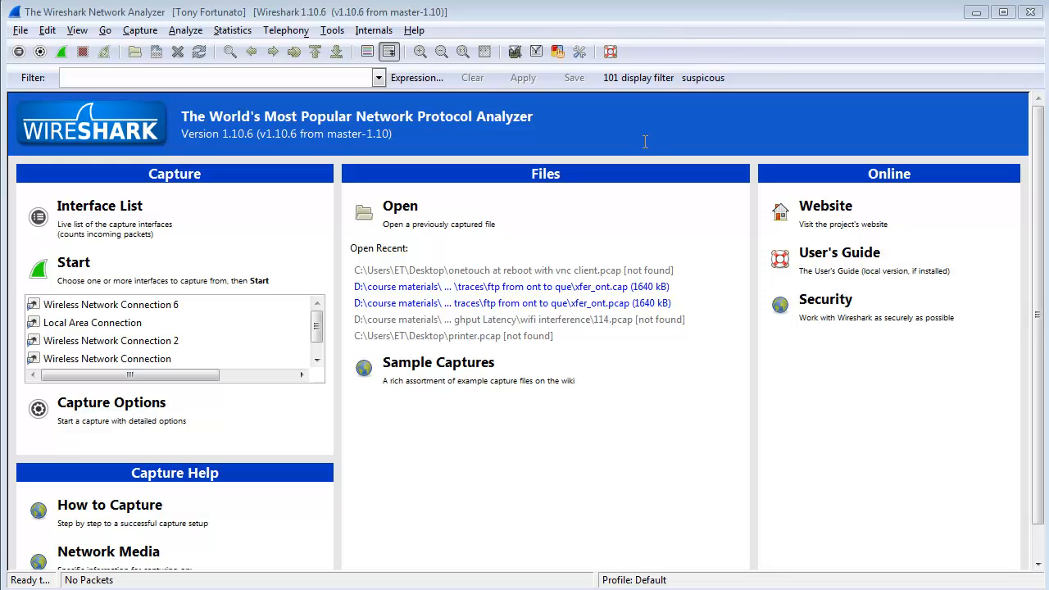
Open the preferences and review the general User Interface options, including the maximum number of recent files
left_click(50, 34)
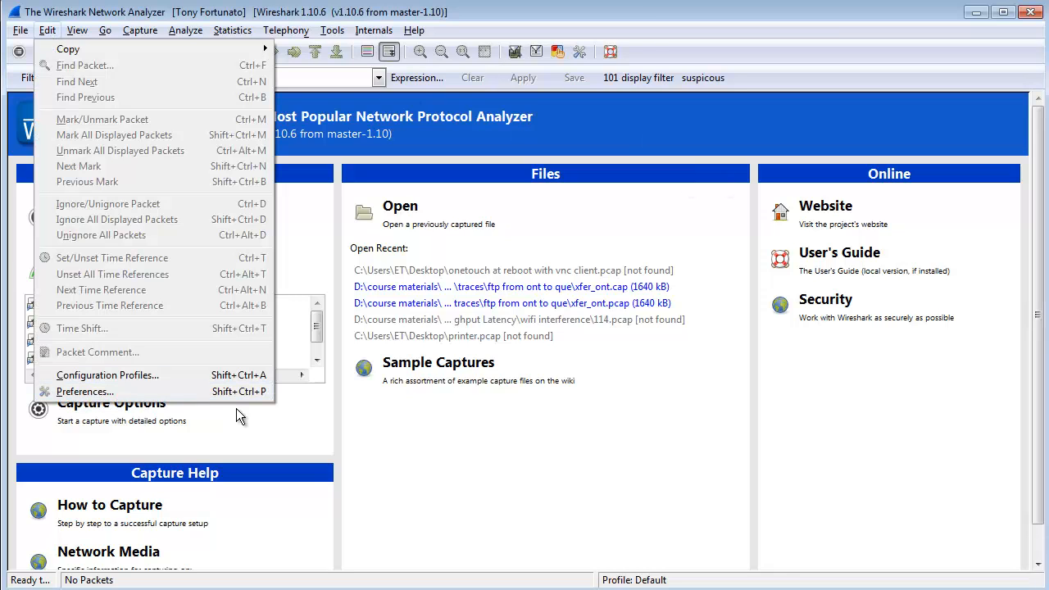
left_click(177, 393)
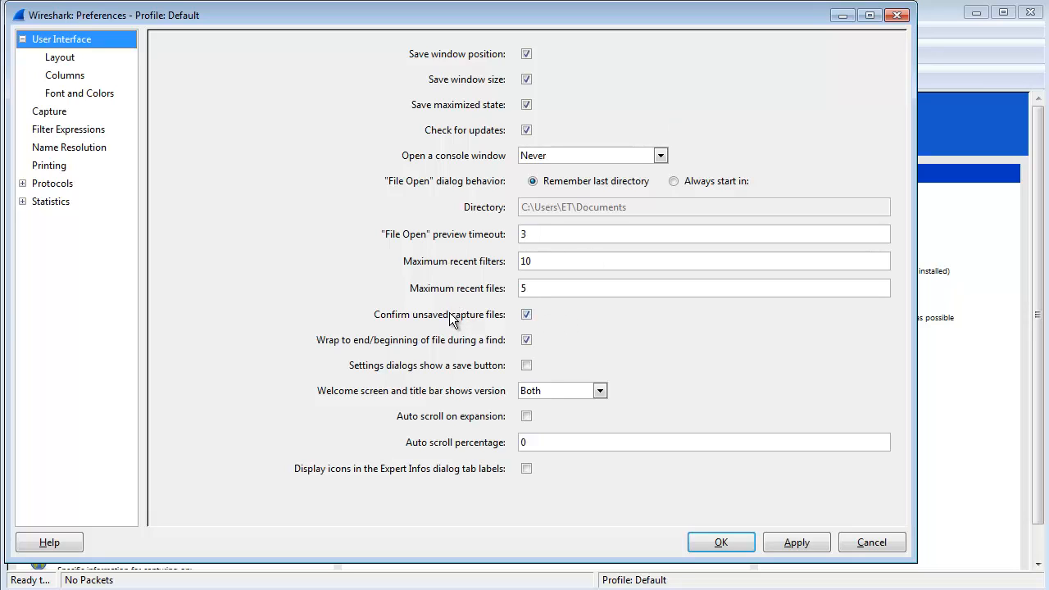
left_click(528, 288)
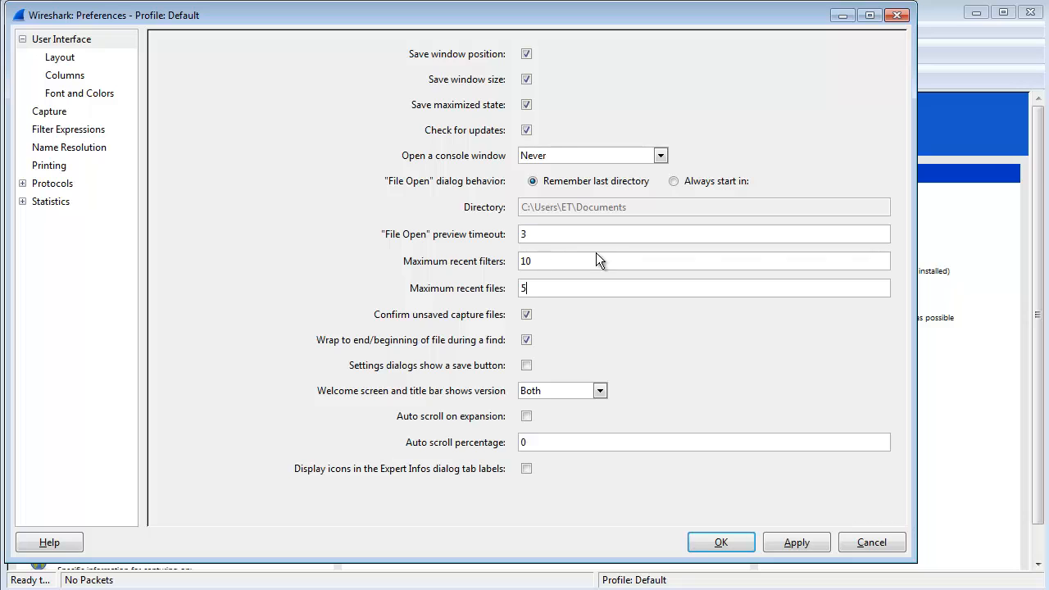
In the Layout preferences, set the custom window title to "acme fixing phones" and apply it
left_click(61, 59)
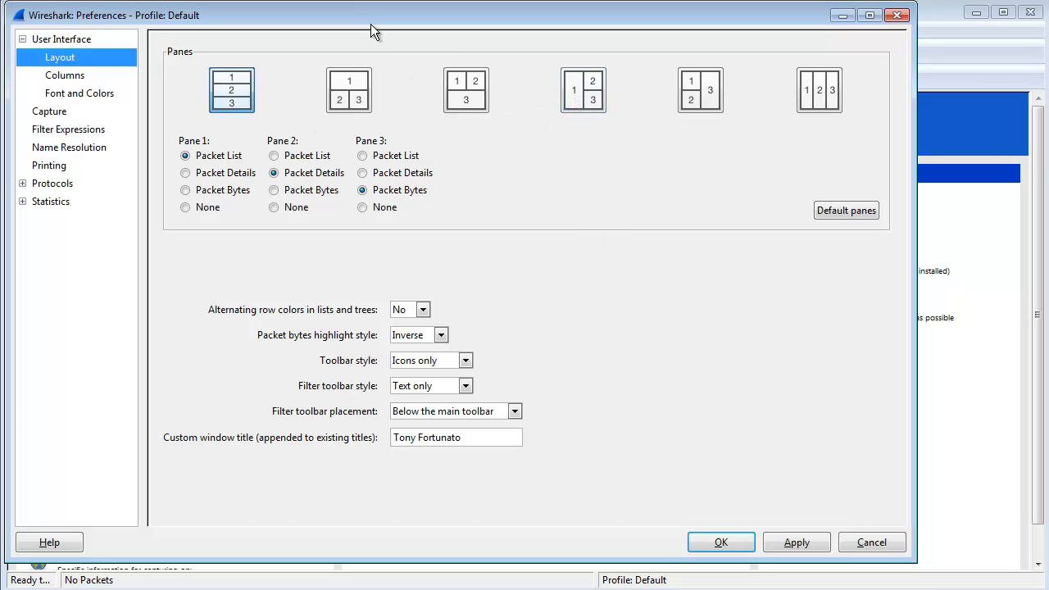
left_click_drag(362, 26, 366, 47)
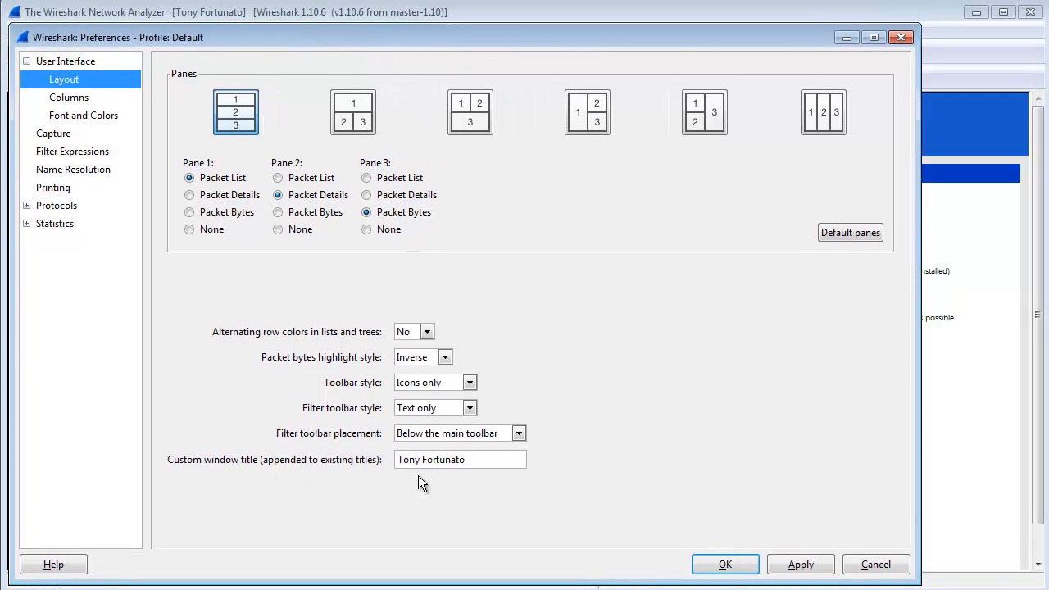
left_click(484, 461)
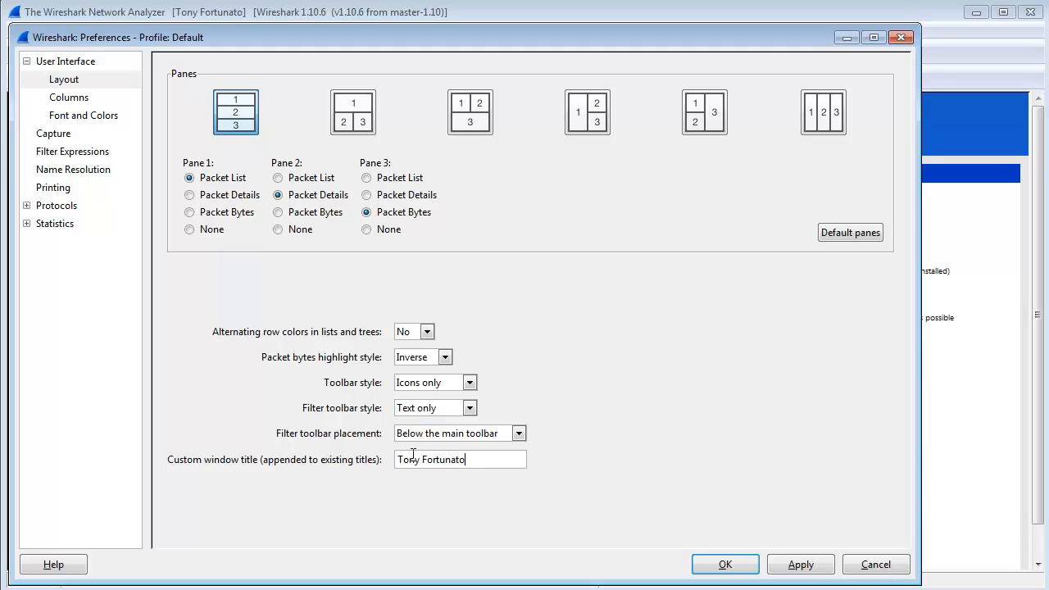
left_click_drag(461, 461, 382, 465)
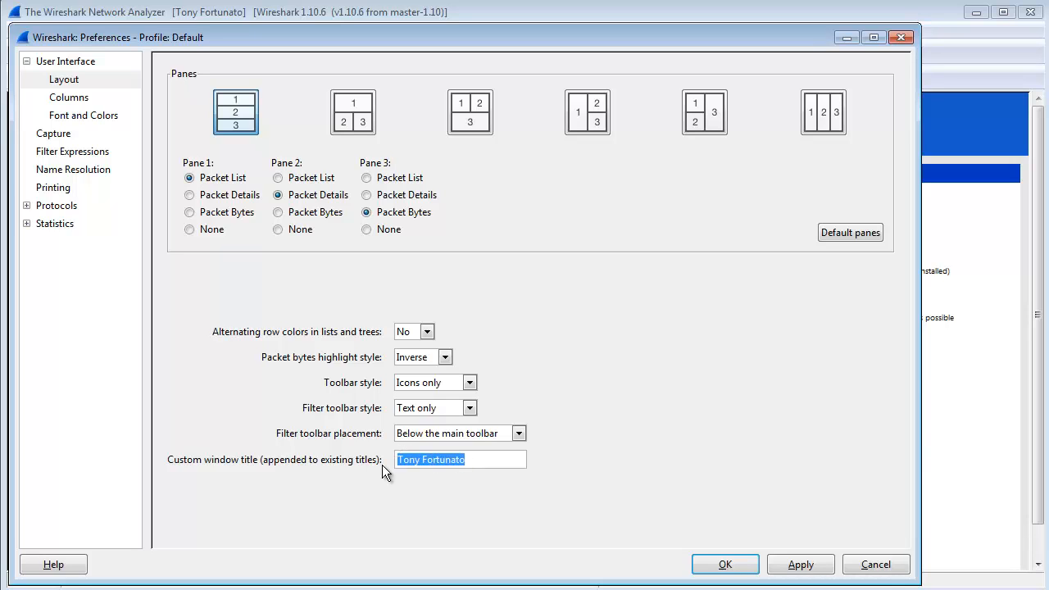
type("acme fix")
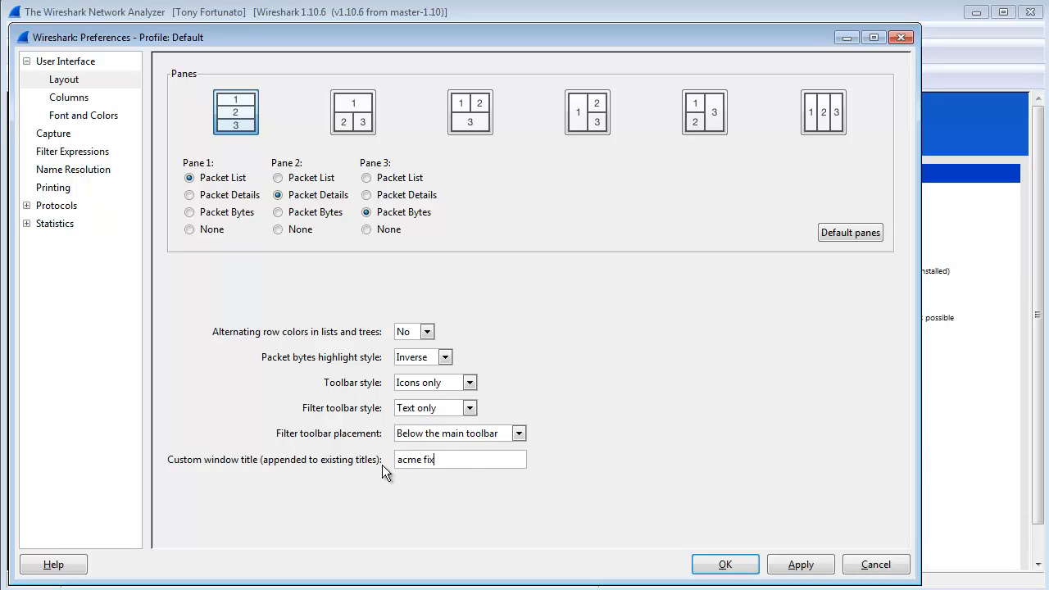
type("ing phones")
left_click(800, 564)
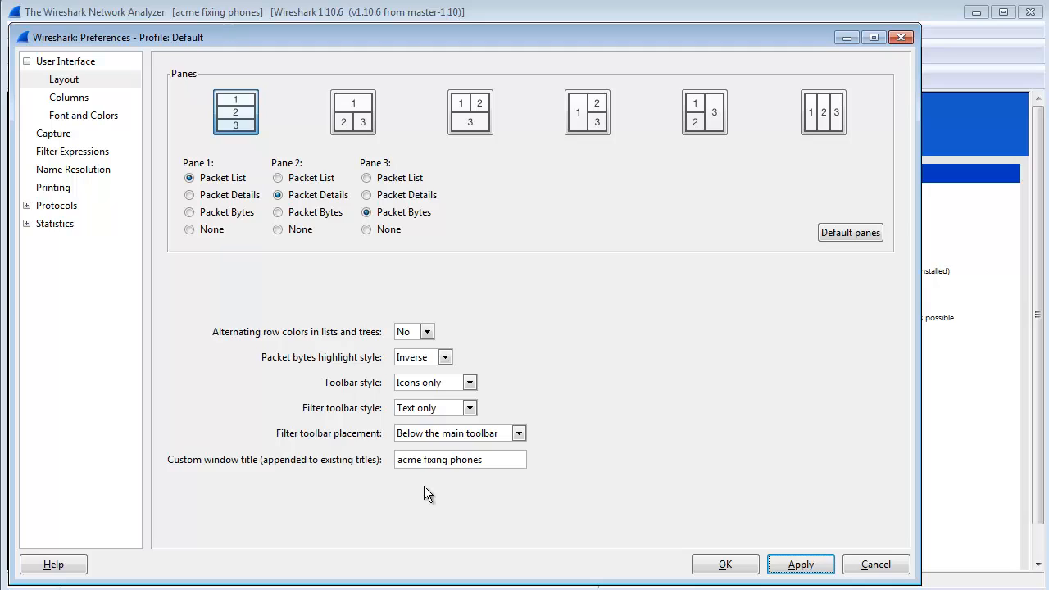
Replace the custom window title with the person's full name and apply it
left_click_drag(492, 459, 373, 442)
type("To")
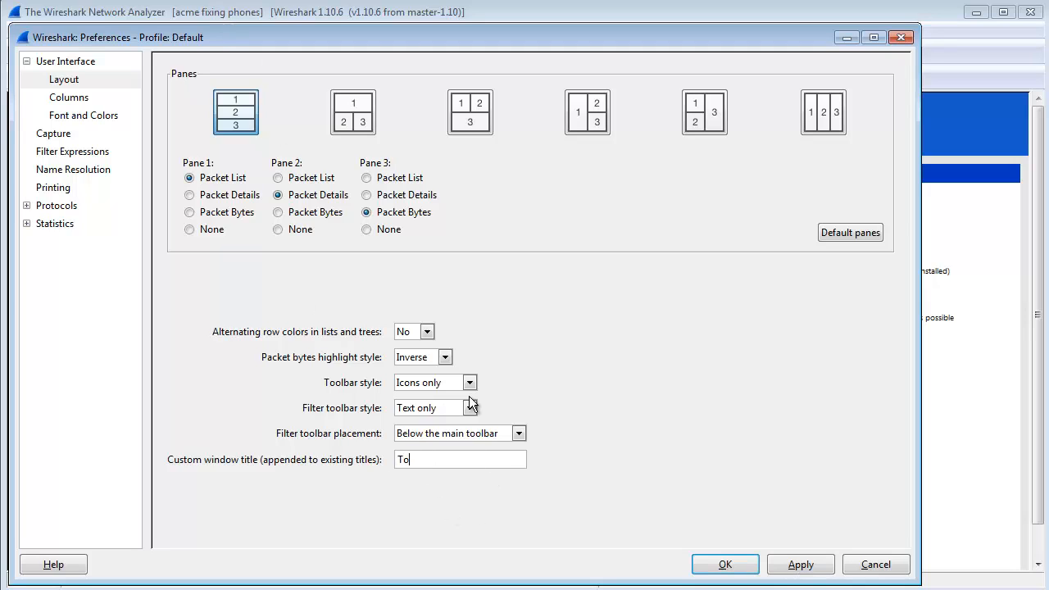
type("ny Fortunato")
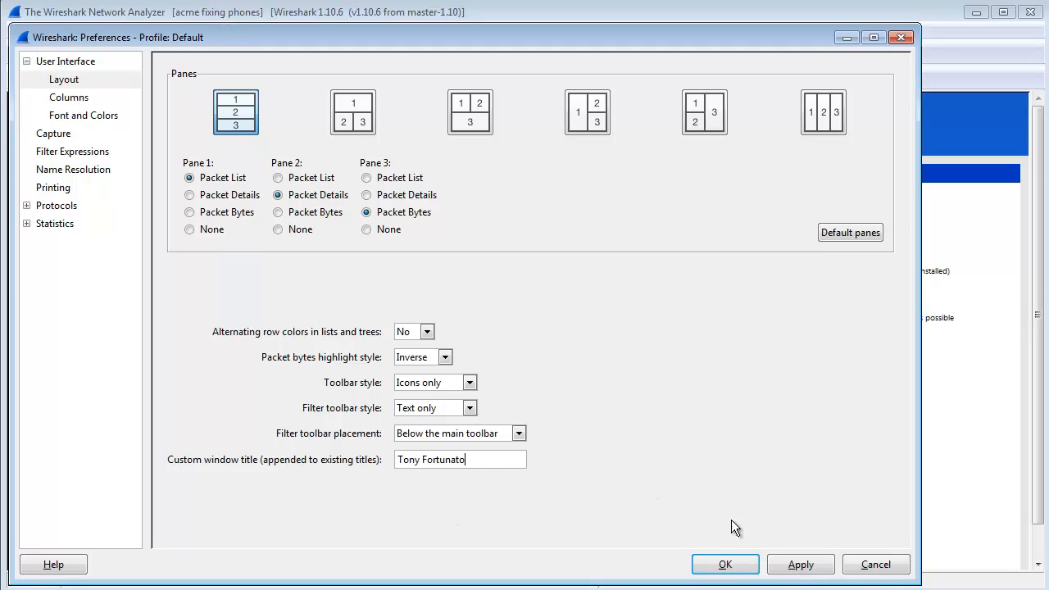
left_click(795, 563)
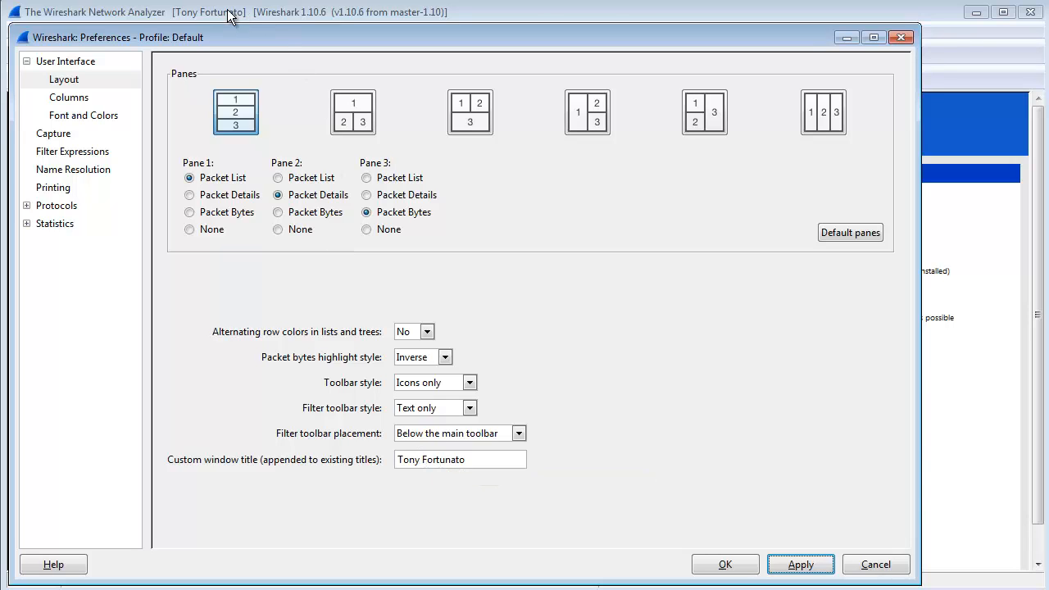
Examine the Capture preferences, comparing the default interface choices with the comment on the last entry in the interface options
left_click(67, 136)
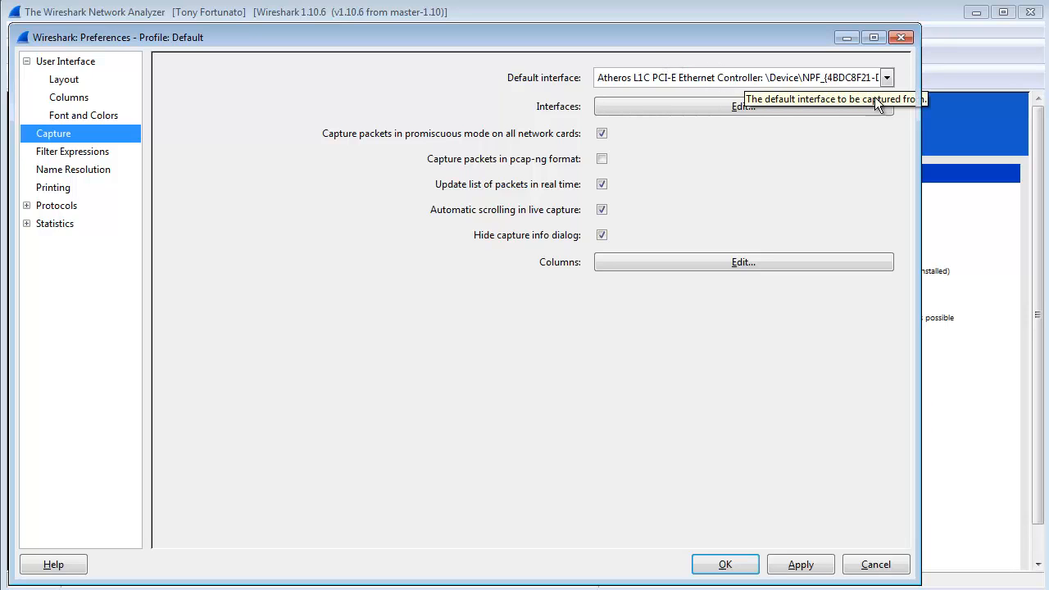
left_click(887, 78)
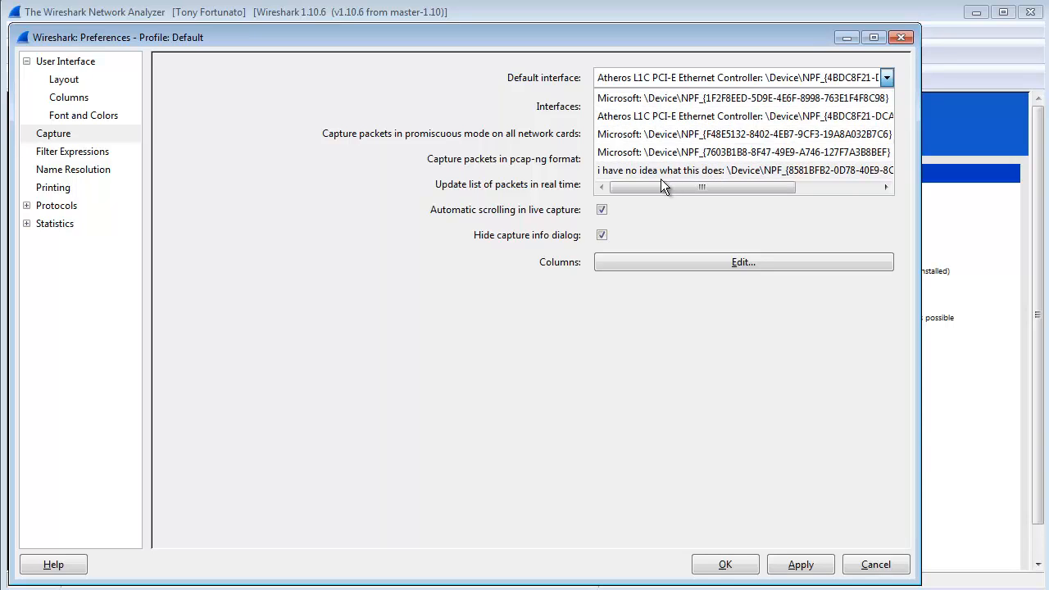
left_click(458, 104)
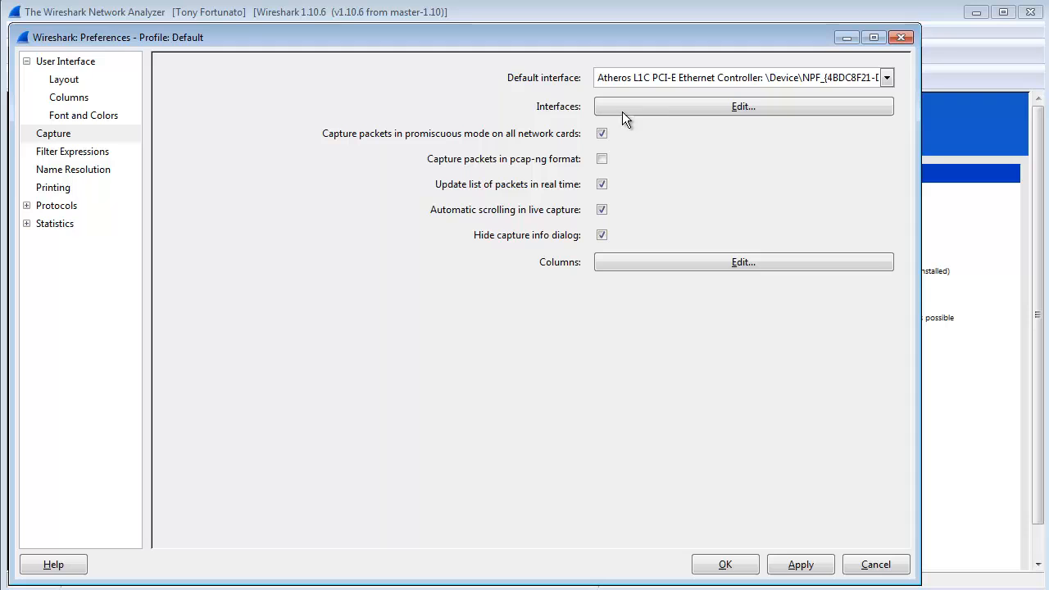
left_click(749, 108)
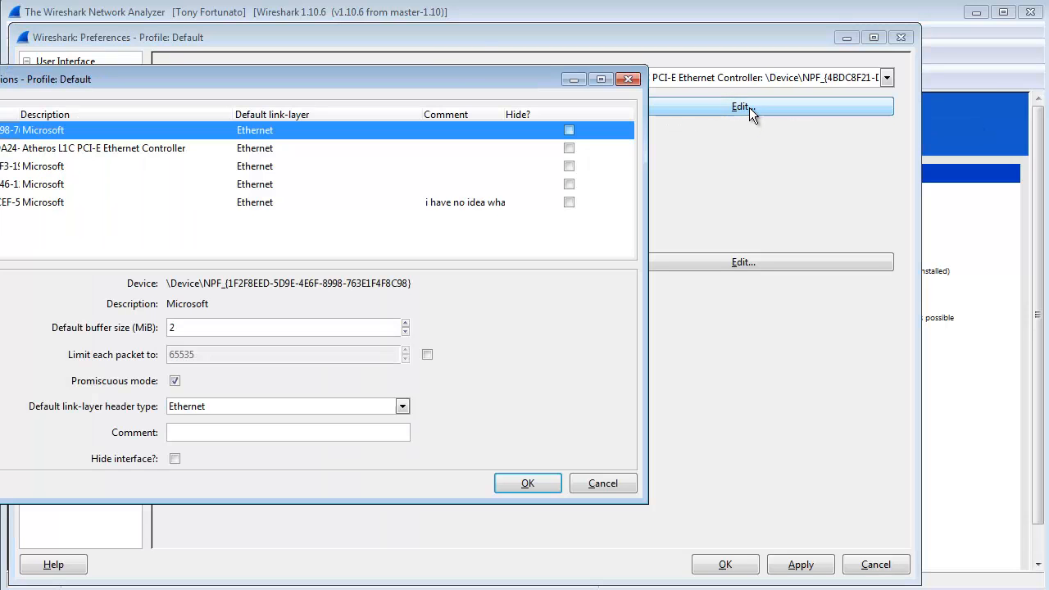
left_click_drag(456, 77, 689, 63)
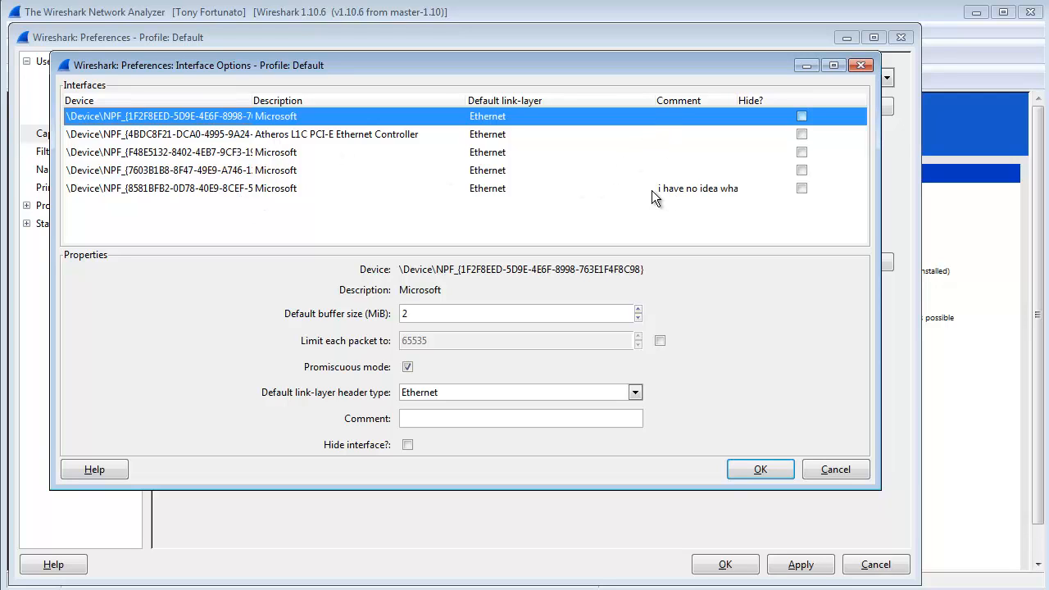
left_click(680, 189)
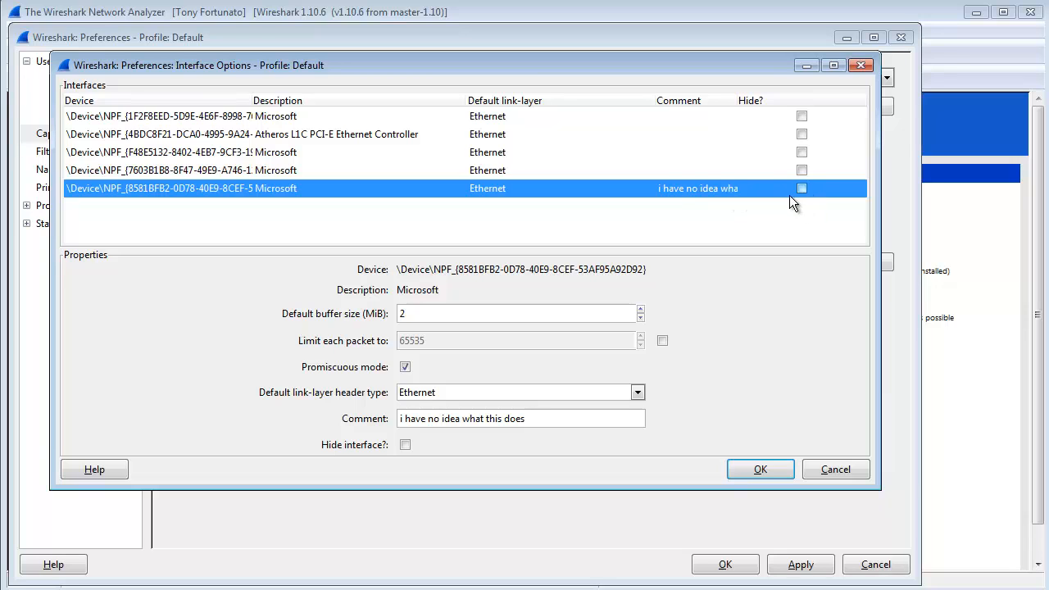
left_click(818, 470)
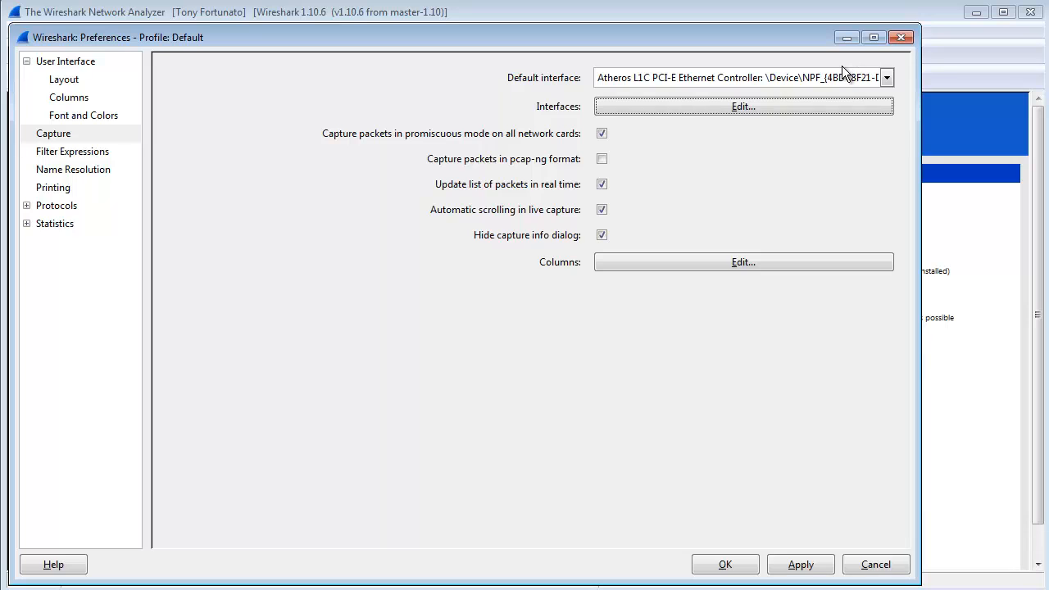
left_click(887, 76)
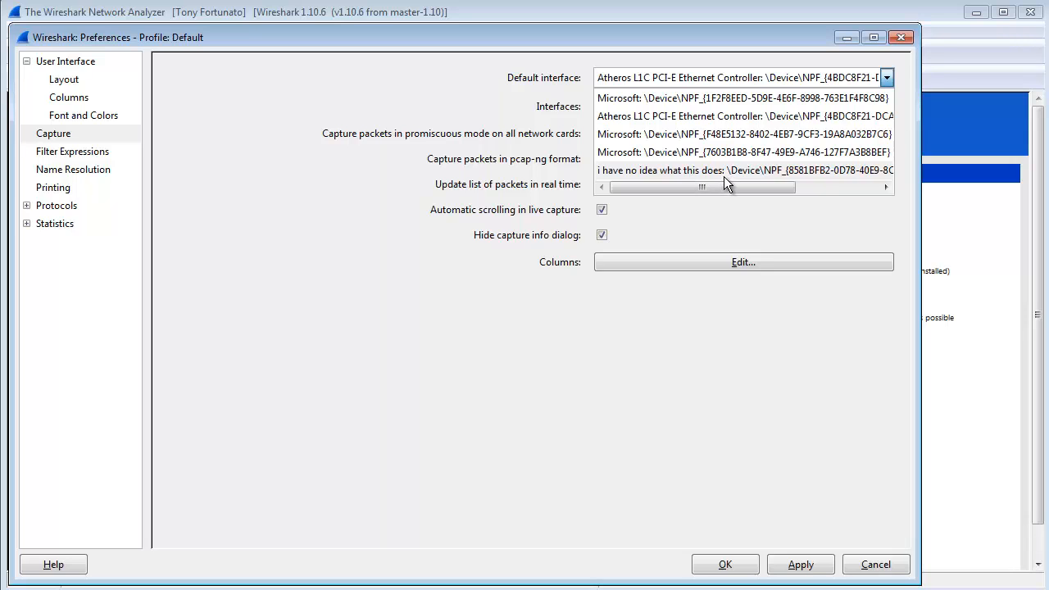
left_click(520, 103)
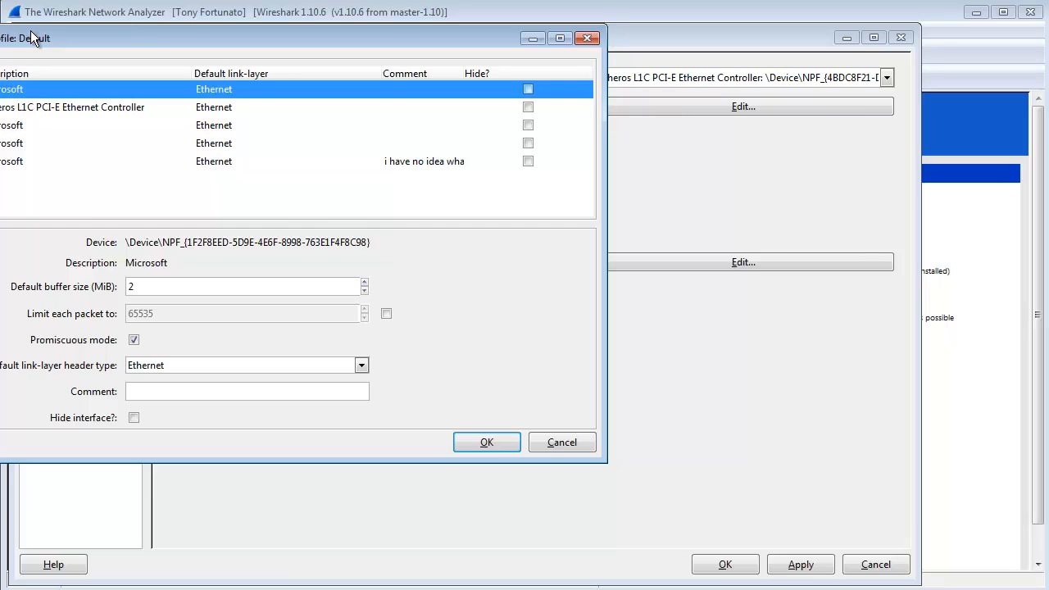
Give the third capture interface (F48E5132) the comment "Wifi Adapter" and check the default interface choices
left_click_drag(34, 33, 298, 57)
left_click(125, 145)
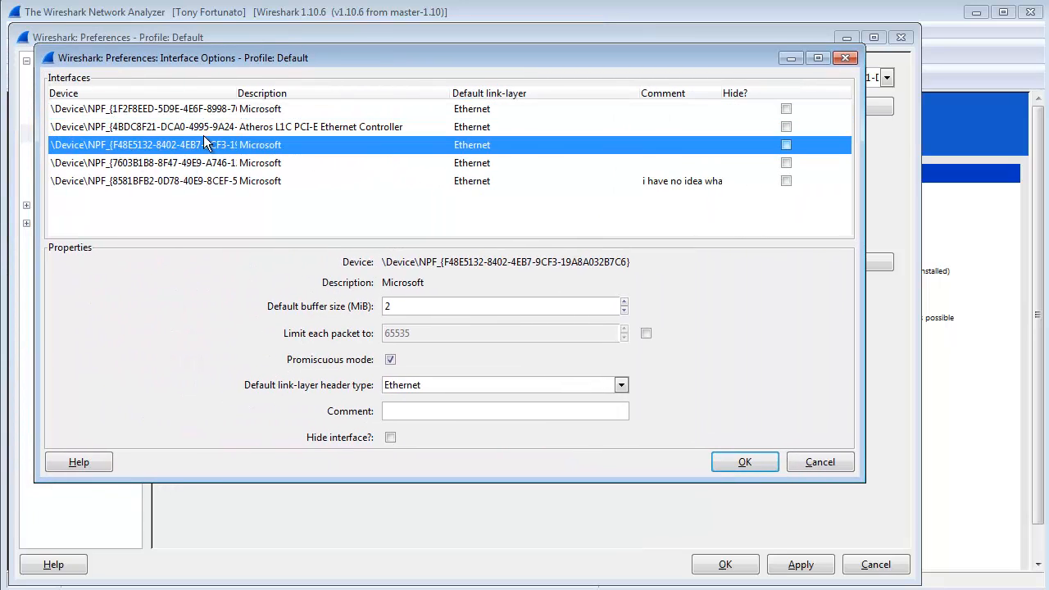
left_click(412, 406)
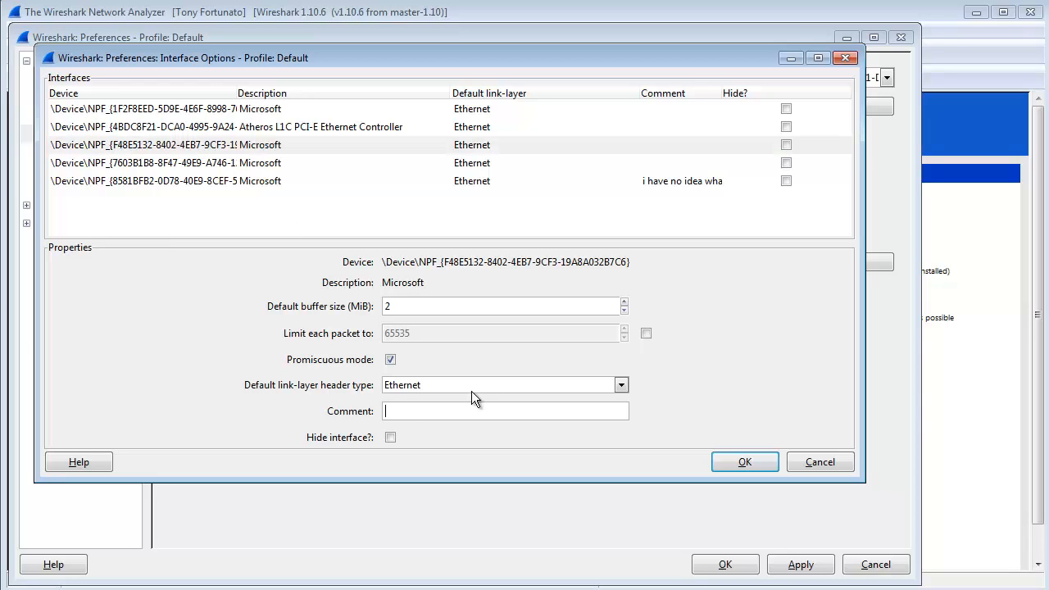
type("Wifi Adapter")
left_click(744, 462)
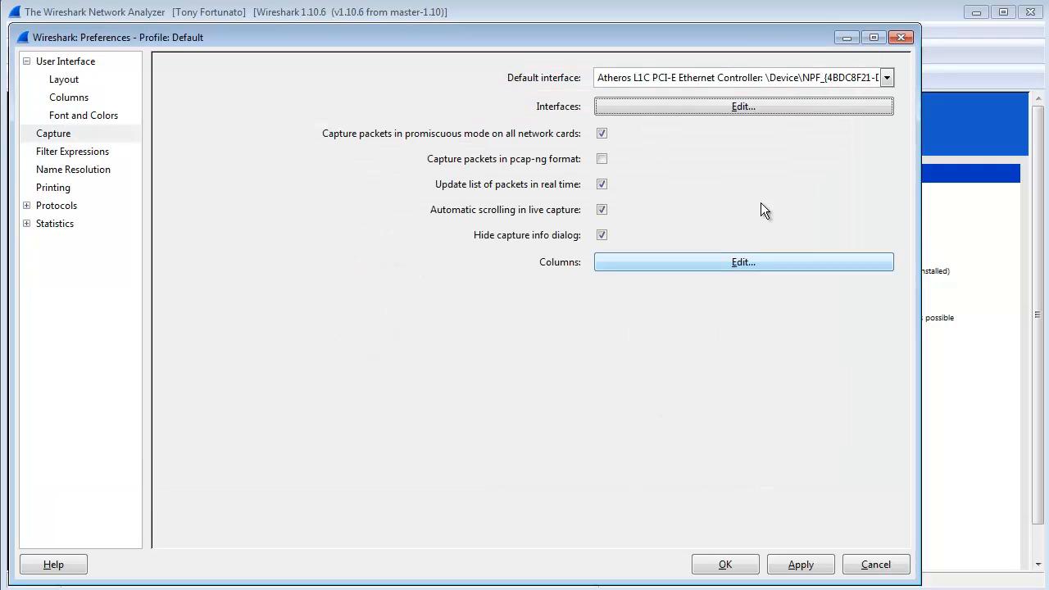
left_click(886, 78)
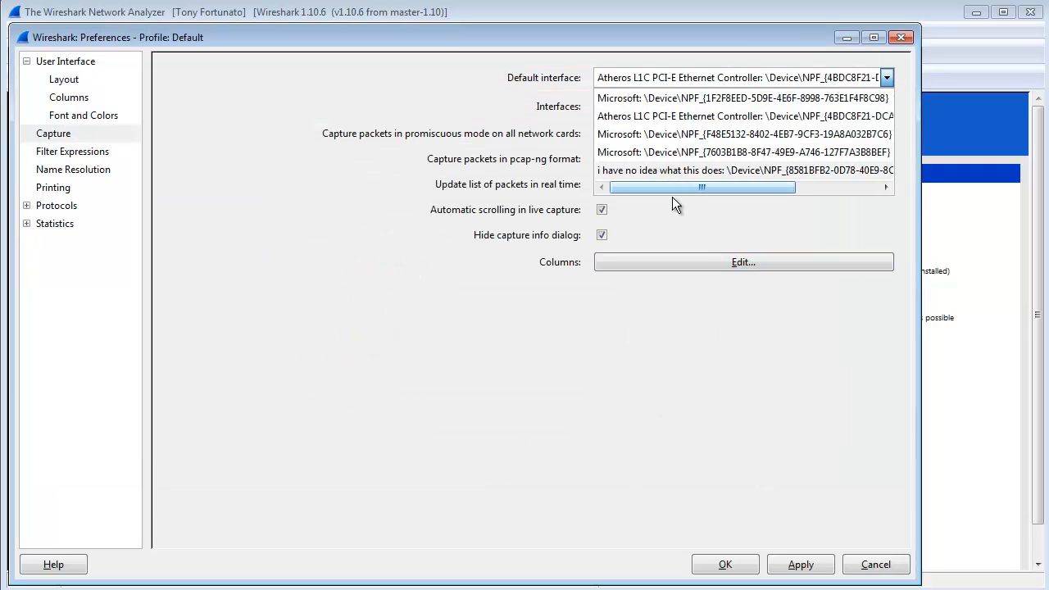
left_click(629, 314)
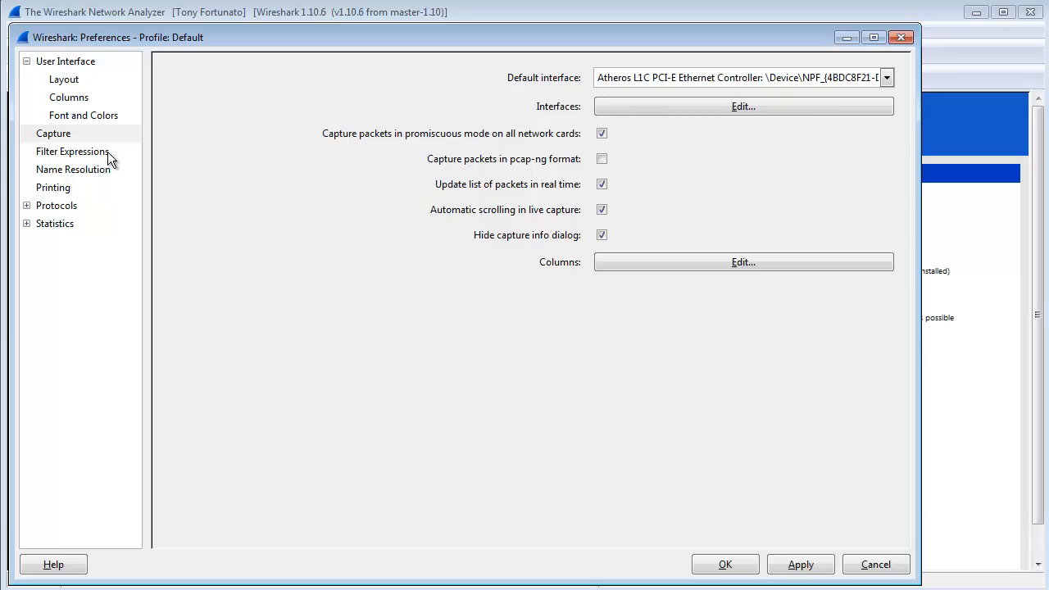
View the Name Resolution preferences, and append port 6789 to the TCP ports in the HTTP protocol preferences
left_click(79, 168)
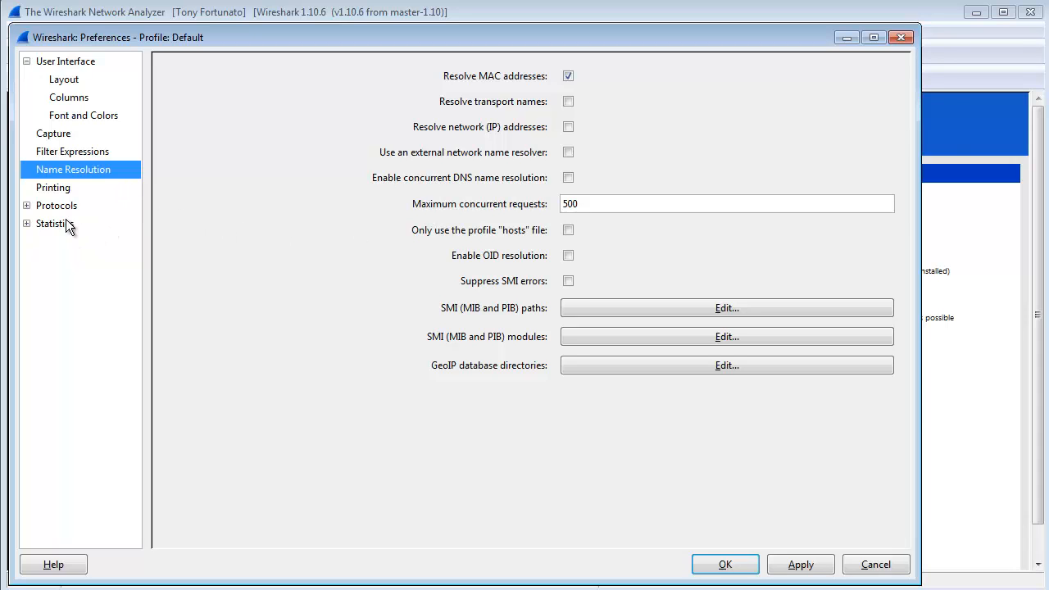
left_click(26, 206)
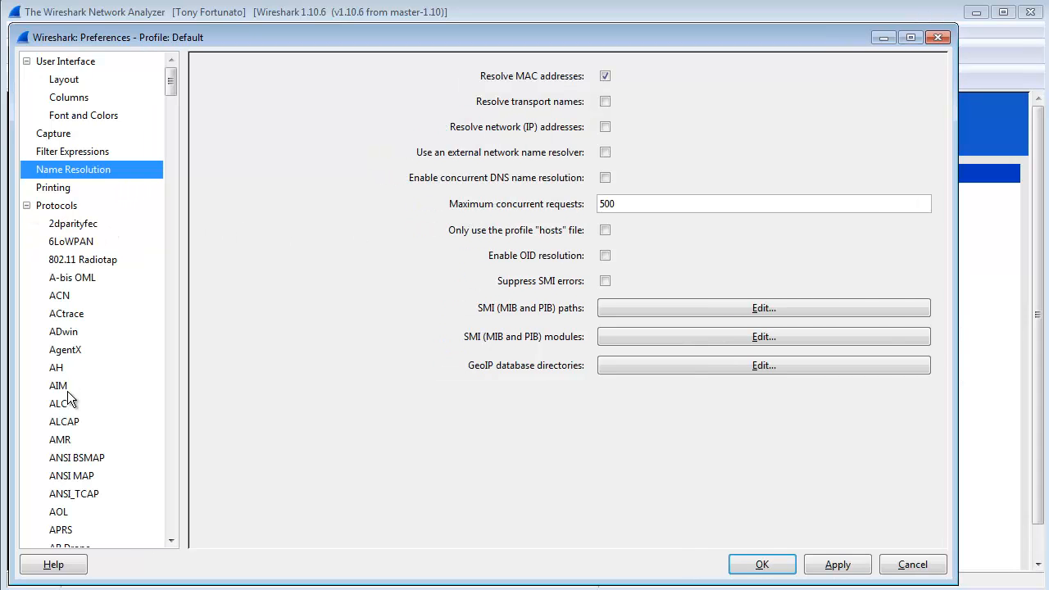
left_click(172, 336)
left_click(172, 336)
left_click(172, 335)
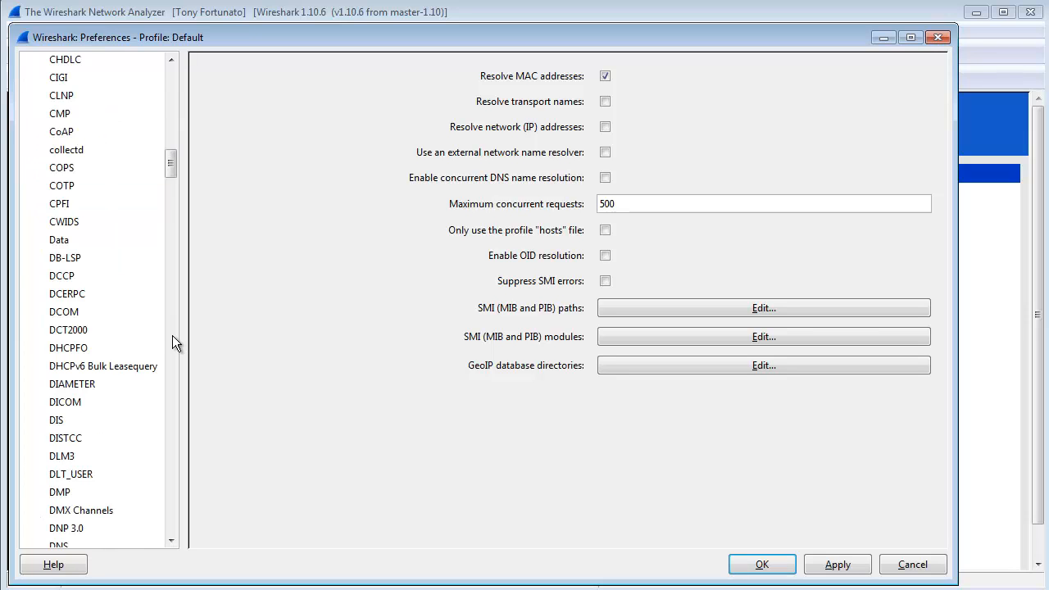
left_click(172, 335)
left_click(172, 335)
left_click(172, 335)
left_click(76, 455)
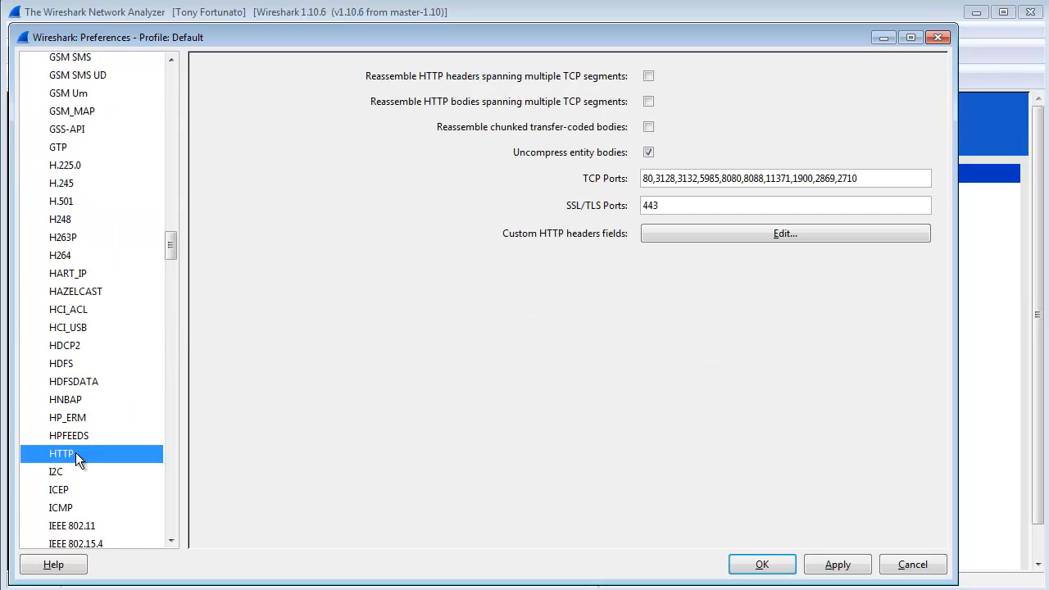
left_click(877, 180)
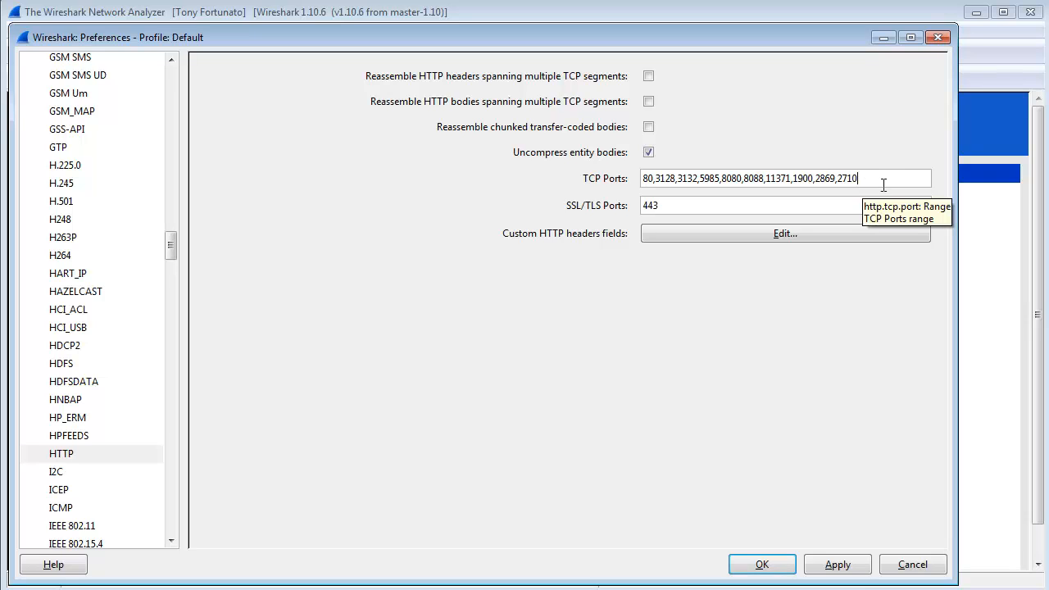
type(",6789")
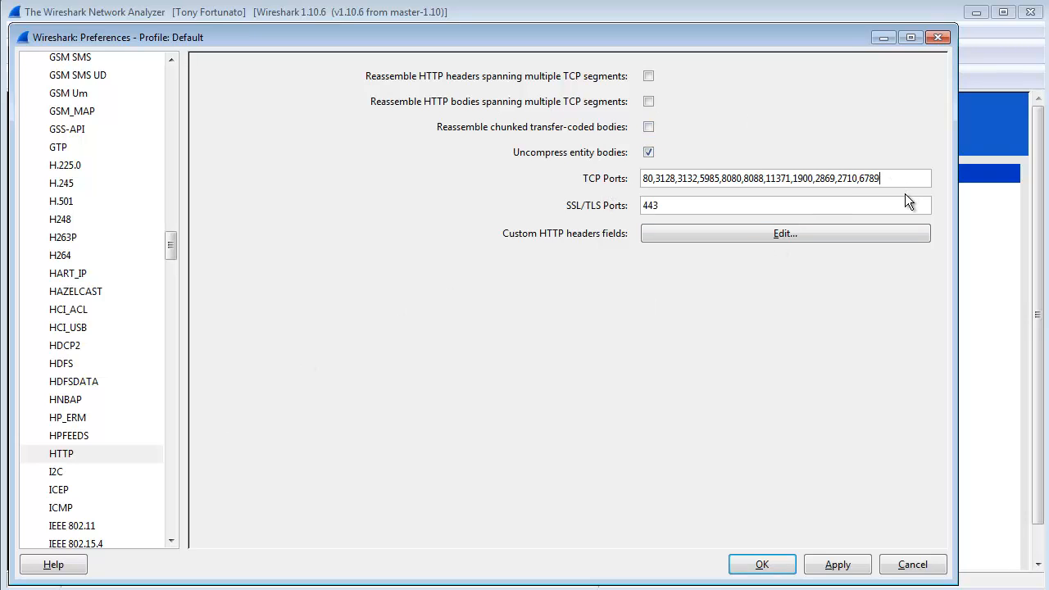
Delete the added 6789 entry from the HTTP TCP ports and accept the preferences
left_click_drag(863, 181, 900, 180)
key("BackSpace")
key("BackSpace")
key("BackSpace")
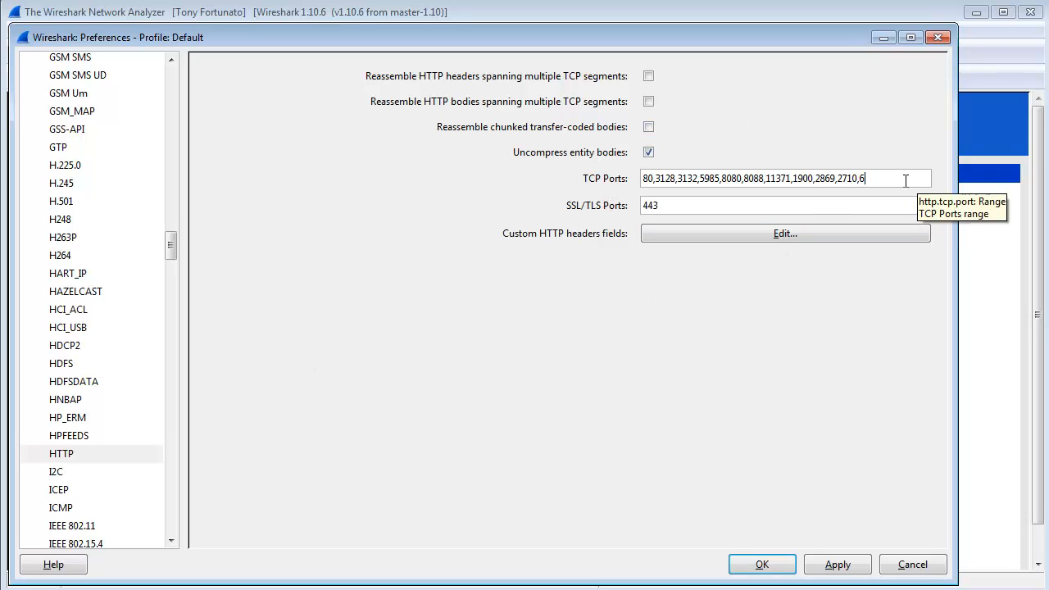
left_click(762, 564)
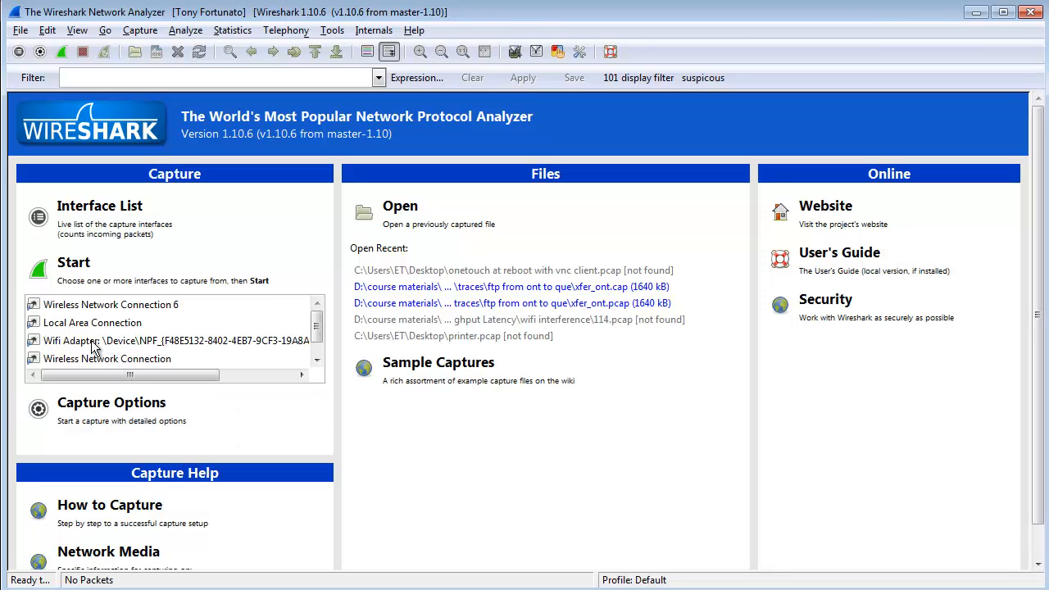
Open the capture interface list to examine the interface descriptions
left_click(91, 211)
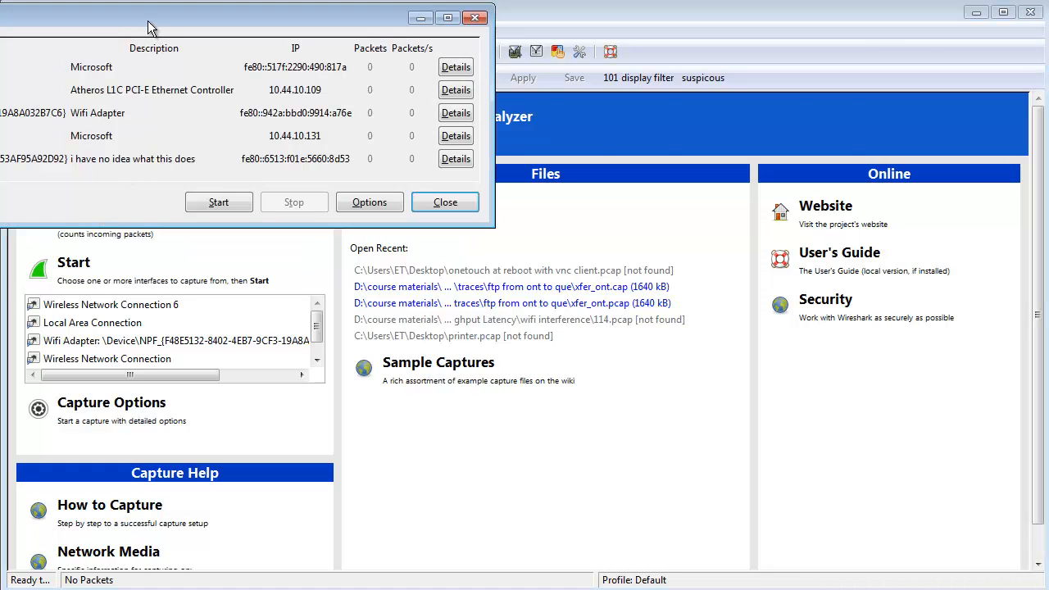
Move the Capture Interfaces window fully into view, check the device names and descriptions, and close it
left_click_drag(195, 15, 571, 87)
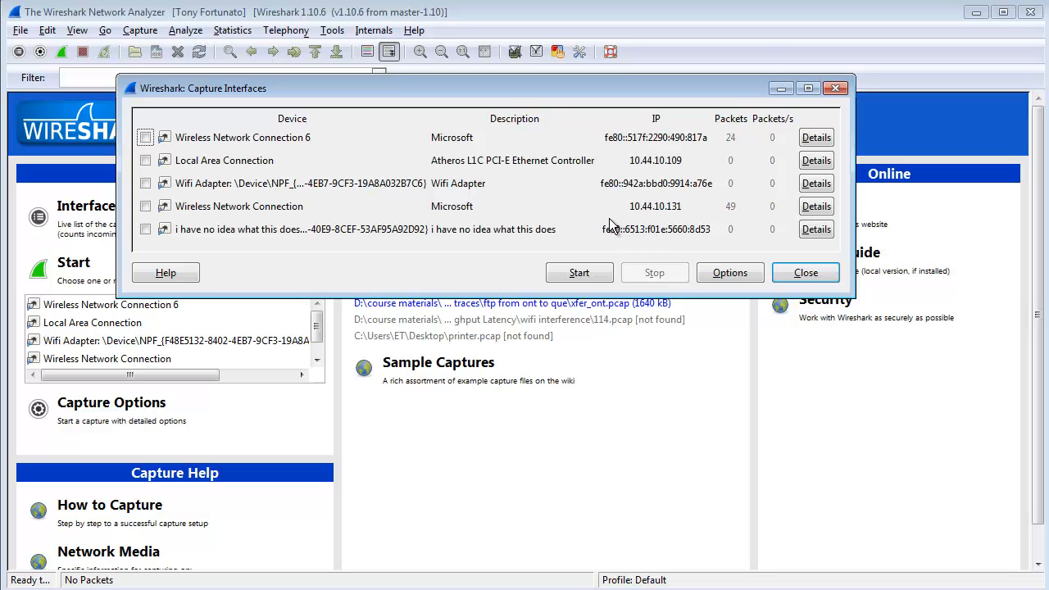
left_click(805, 272)
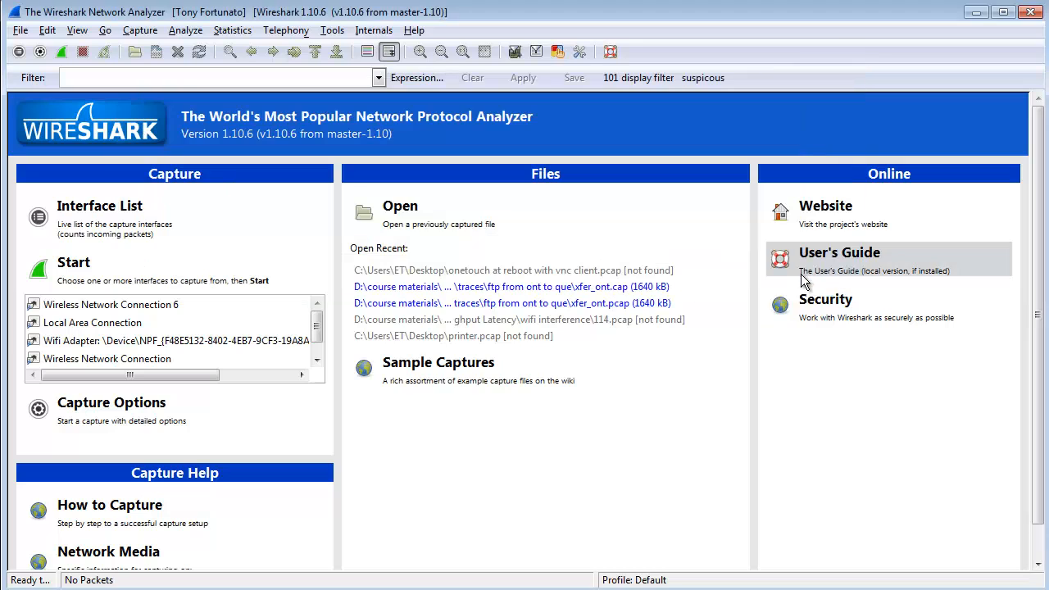
Open the detailed capture options, examine the Wireless Network Connection 6 entry and the capture filter field, and close the dialog without starting a capture
left_click(112, 420)
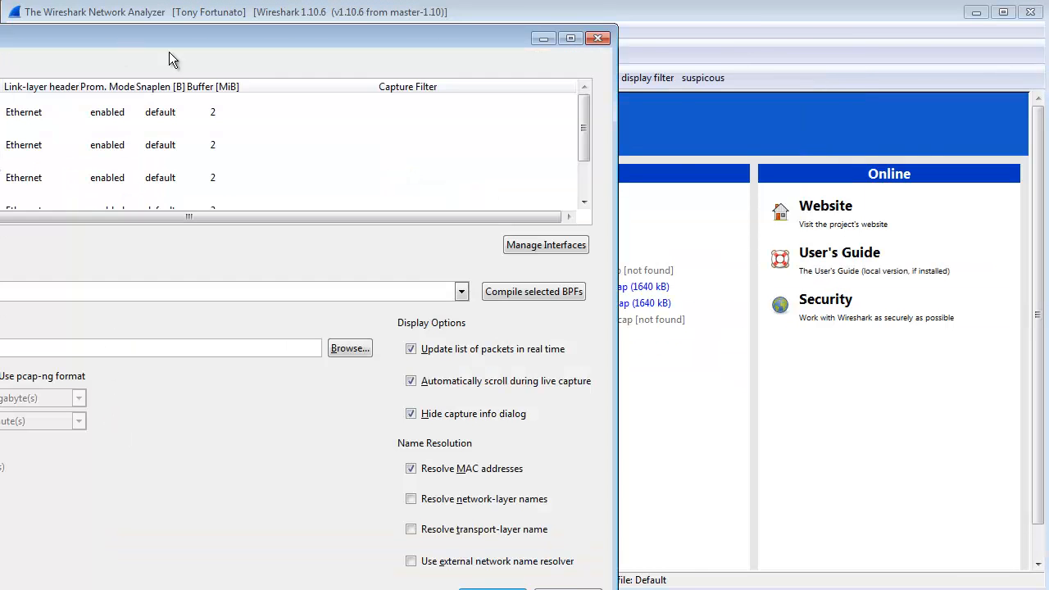
left_click_drag(169, 59, 456, 17)
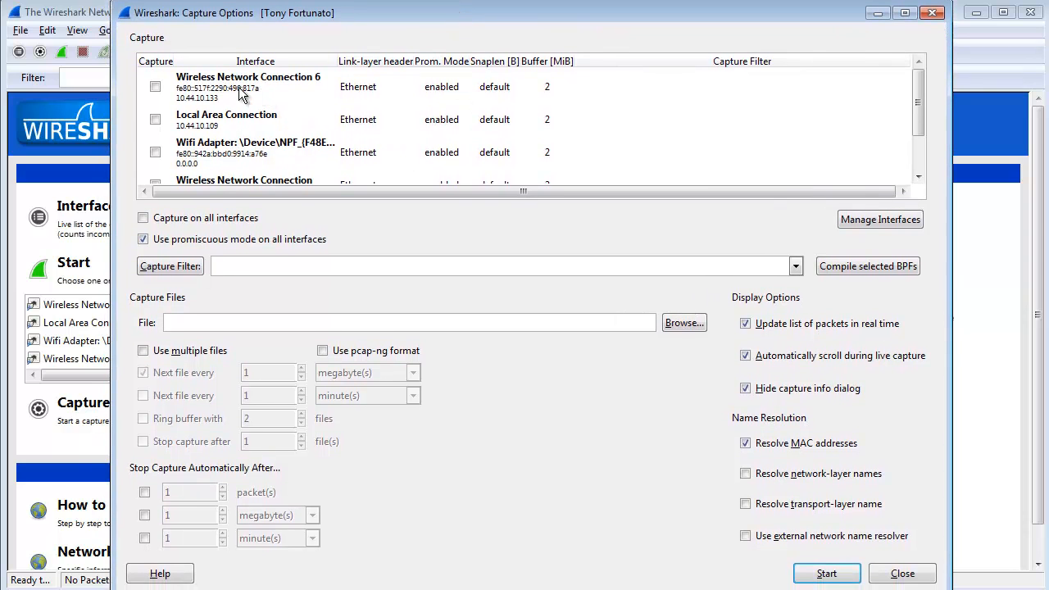
left_click(270, 89)
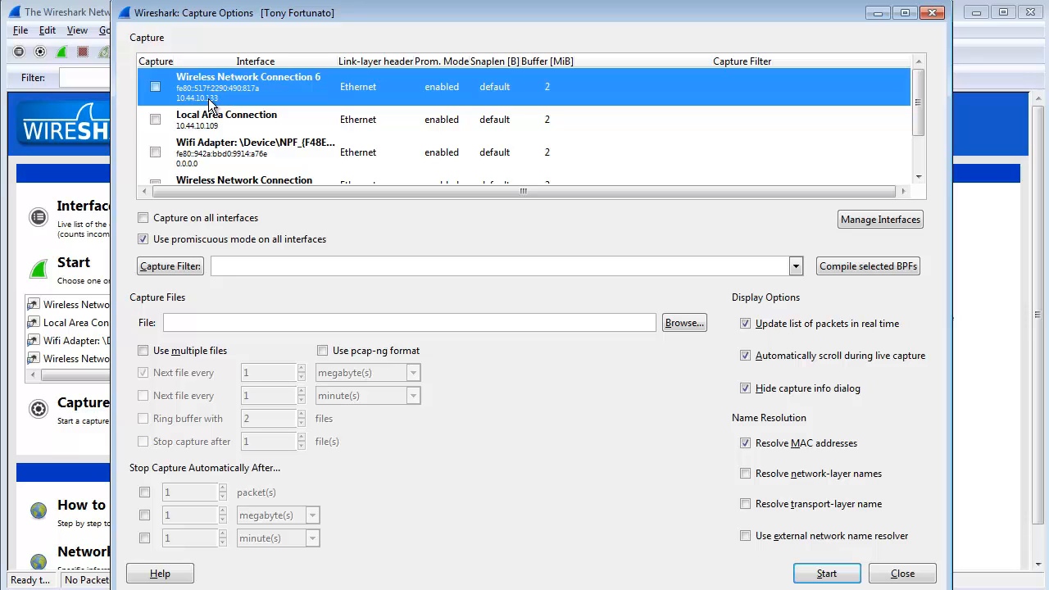
left_click(244, 267)
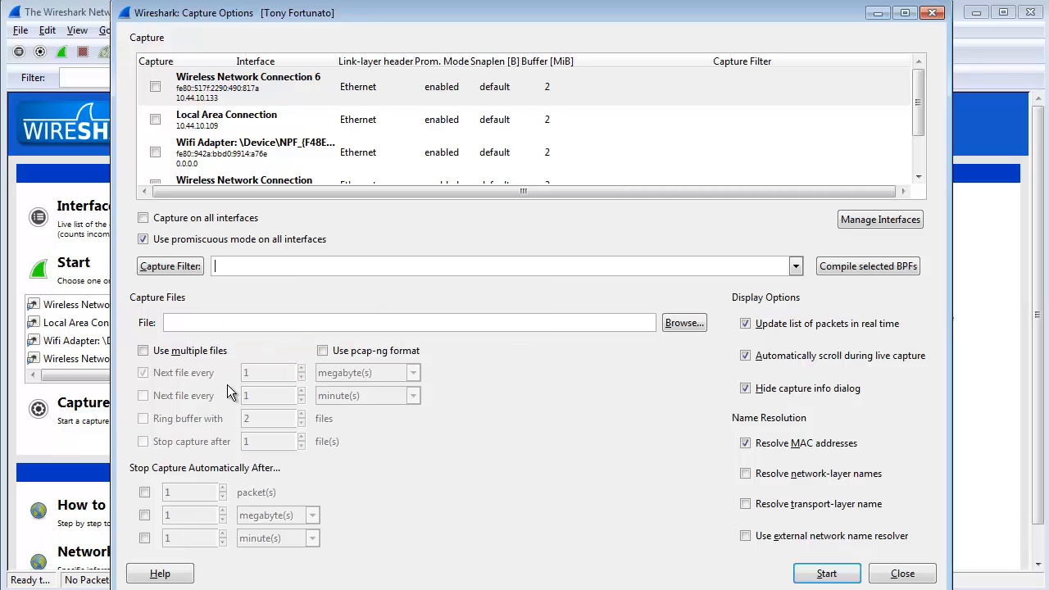
left_click(907, 578)
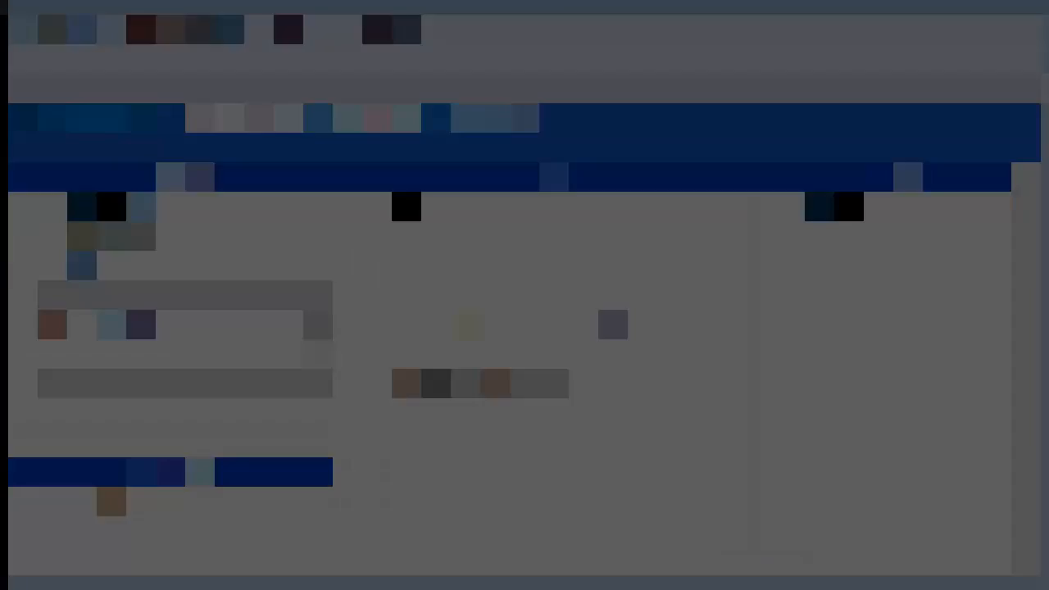